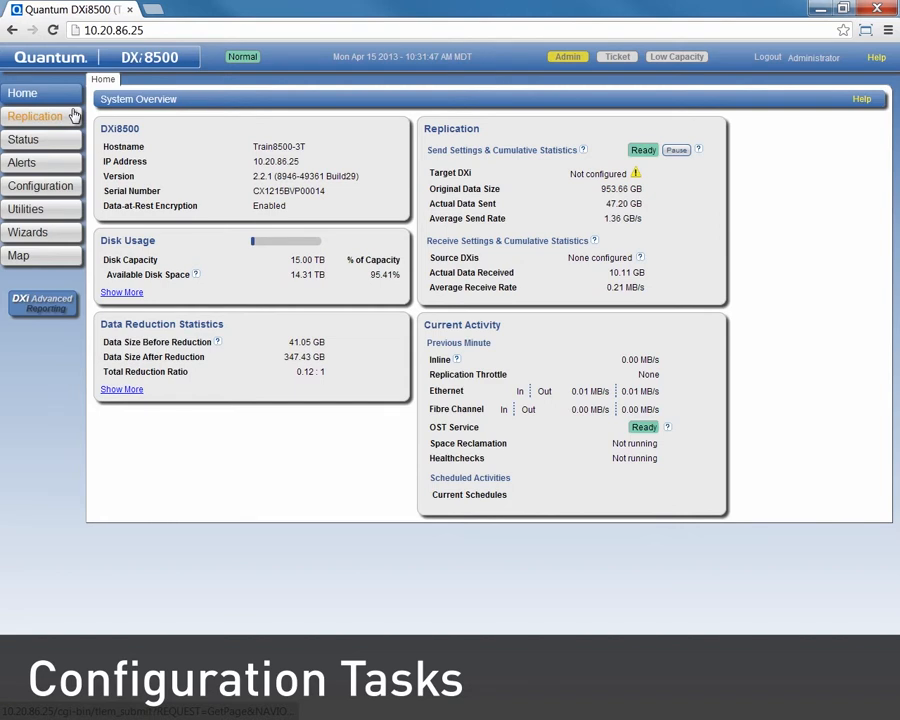
Step: Enter 10.20.86.22 as the source address on the DXi8500's Replication Receive page
{"action": "left_click", "coordinate": [24, 257]}
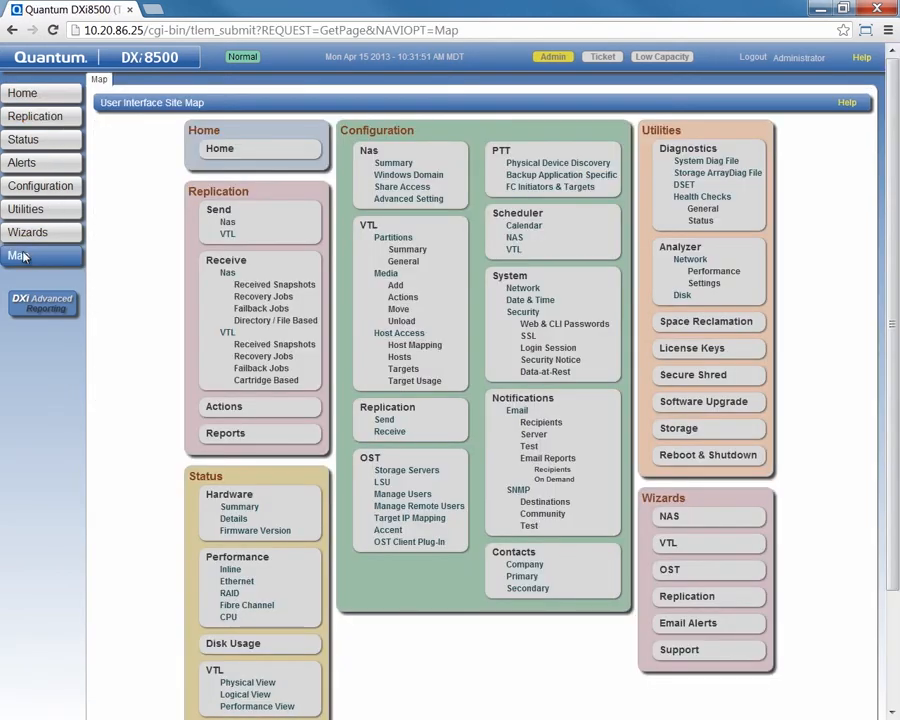
{"action": "left_click", "coordinate": [389, 433]}
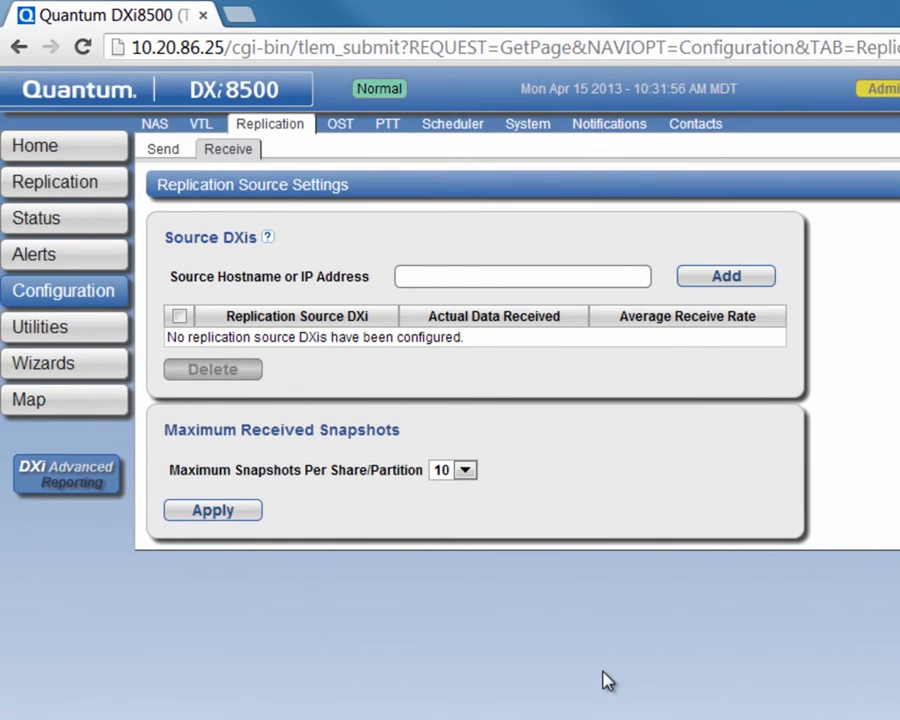
{"action": "type", "text": "10.20.86.22"}
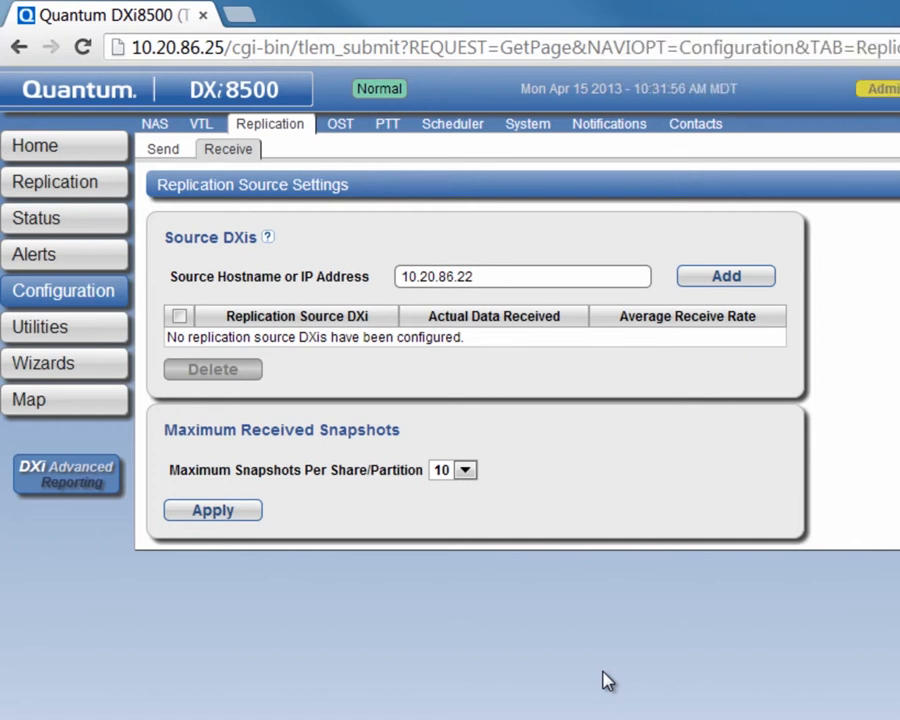
Step: Add 10.20.86.22 as a source, log in to the DXi6802 as Administrator, and reach its Replication Send target settings
{"action": "left_click", "coordinate": [705, 277]}
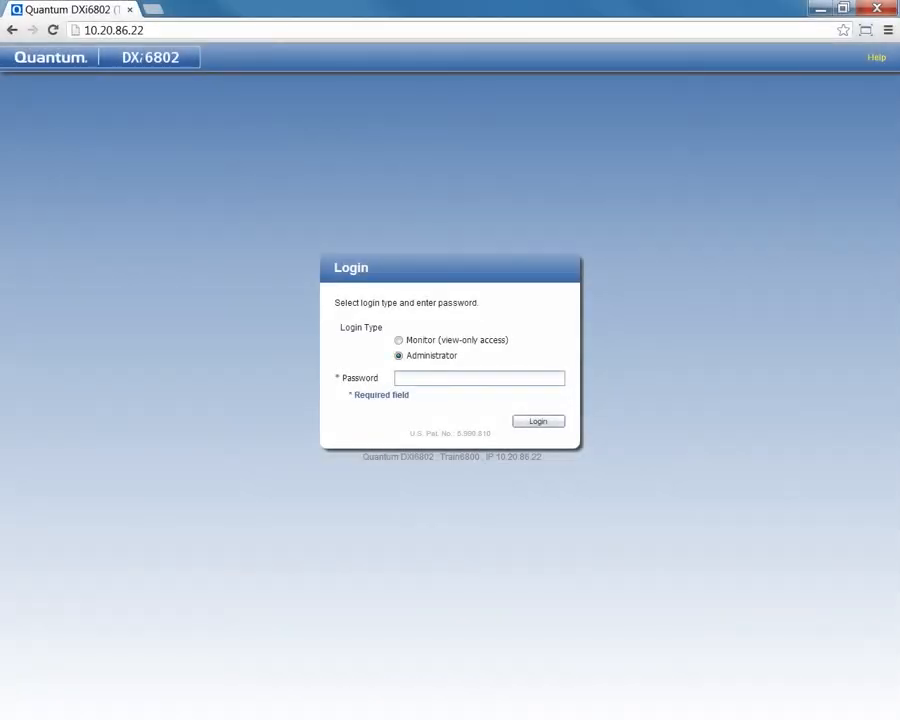
{"action": "type", "text": "password"}
{"action": "key", "text": "Return"}
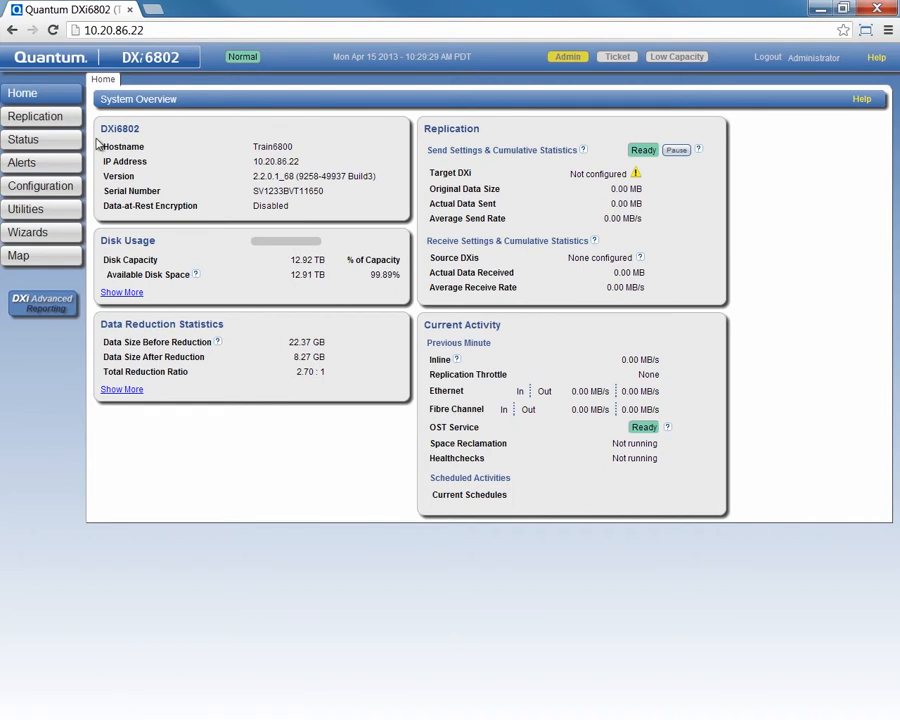
{"action": "left_click", "coordinate": [22, 255]}
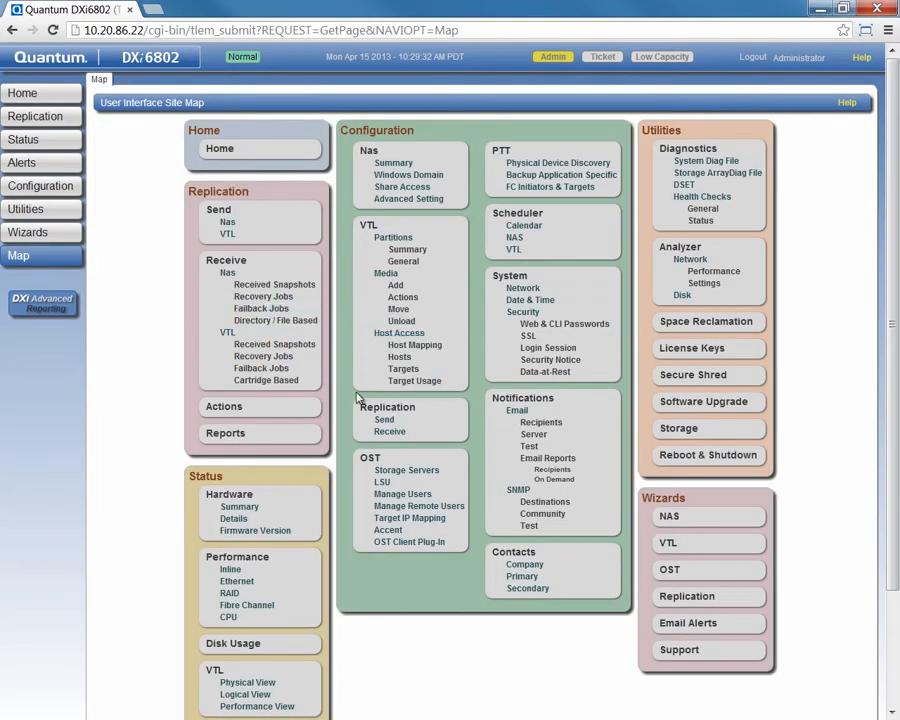
{"action": "left_click", "coordinate": [383, 419]}
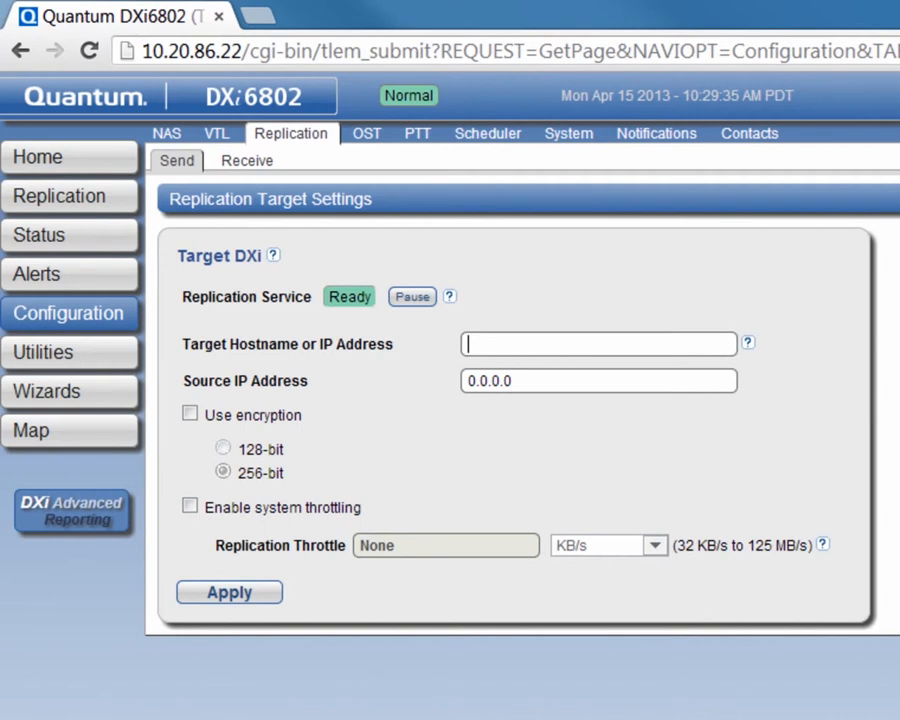
Step: Apply 10.20.86.25 as the target hostname and acknowledge the saved-settings message
{"action": "type", "text": "10.20.86.25"}
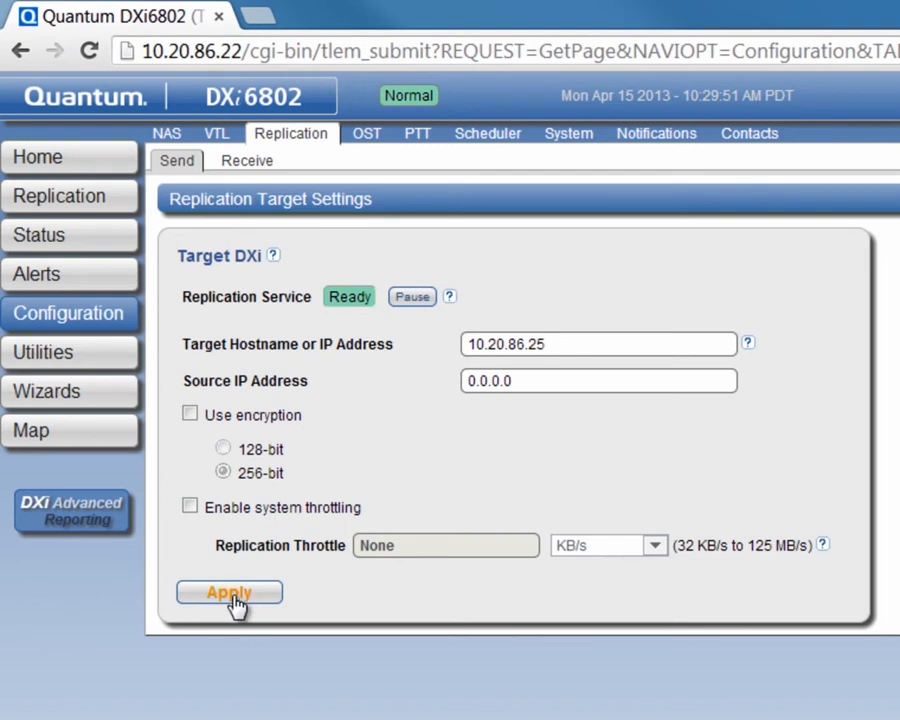
{"action": "left_click", "coordinate": [230, 594]}
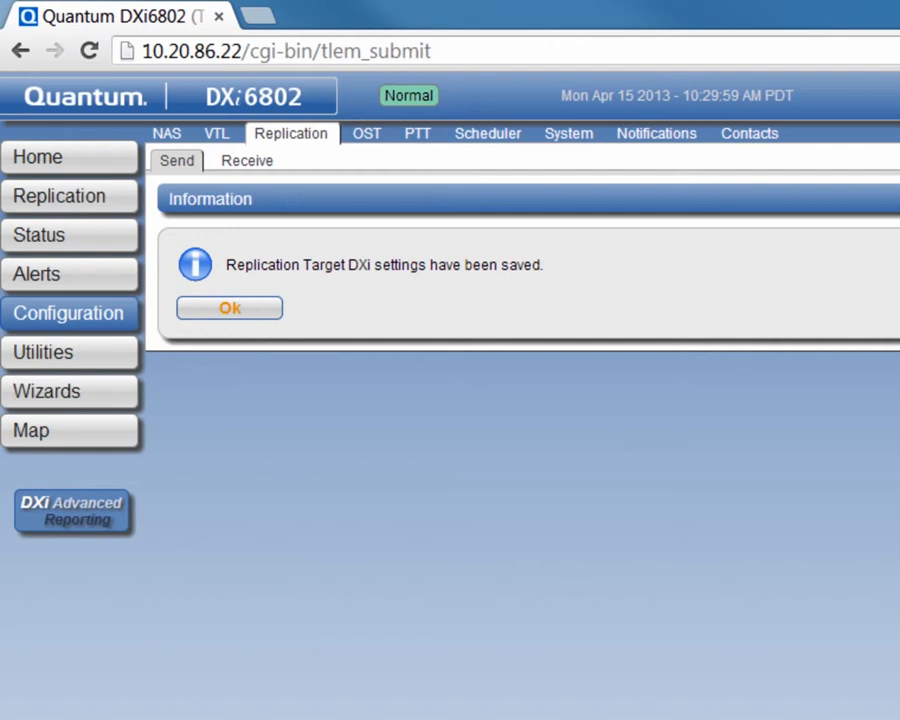
{"action": "left_click", "coordinate": [229, 308]}
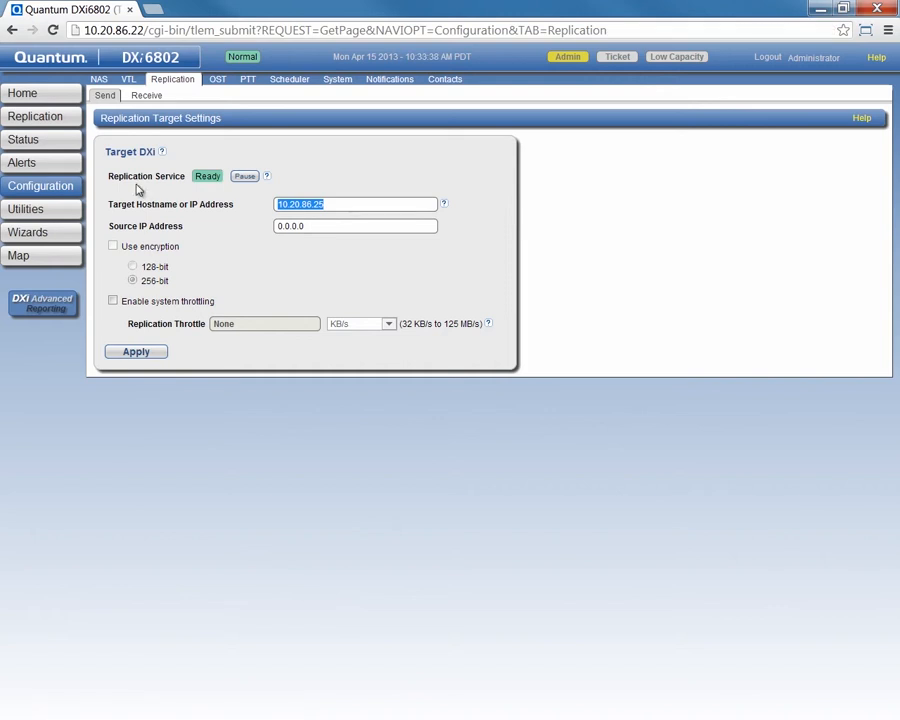
Step: Enable replication for the TestVTL partition under Replication Send VTL and dismiss the warning
{"action": "left_click", "coordinate": [43, 117]}
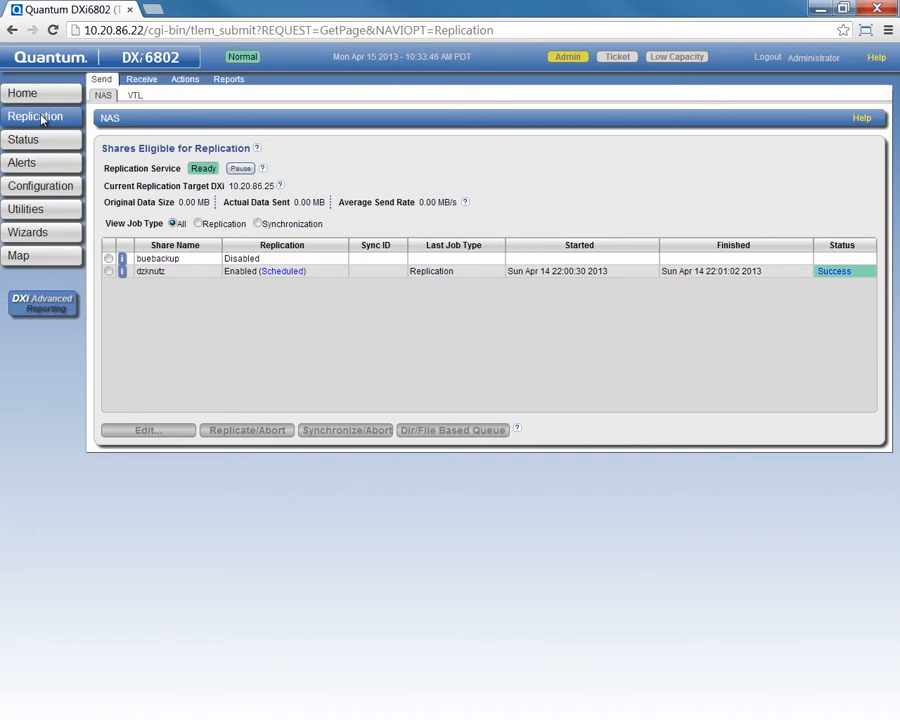
{"action": "left_click", "coordinate": [132, 96]}
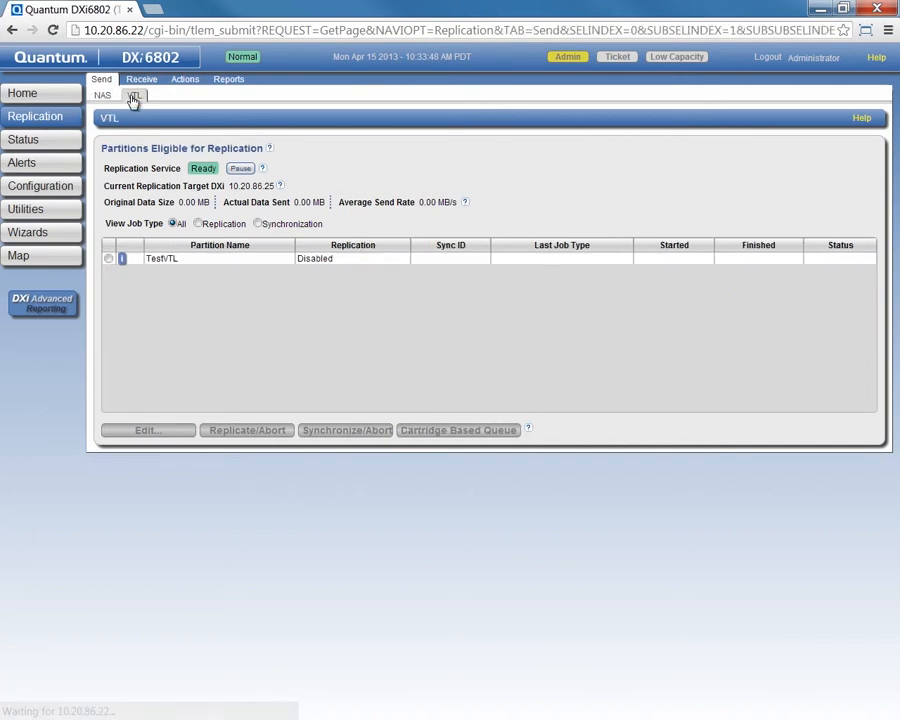
{"action": "left_click", "coordinate": [109, 259]}
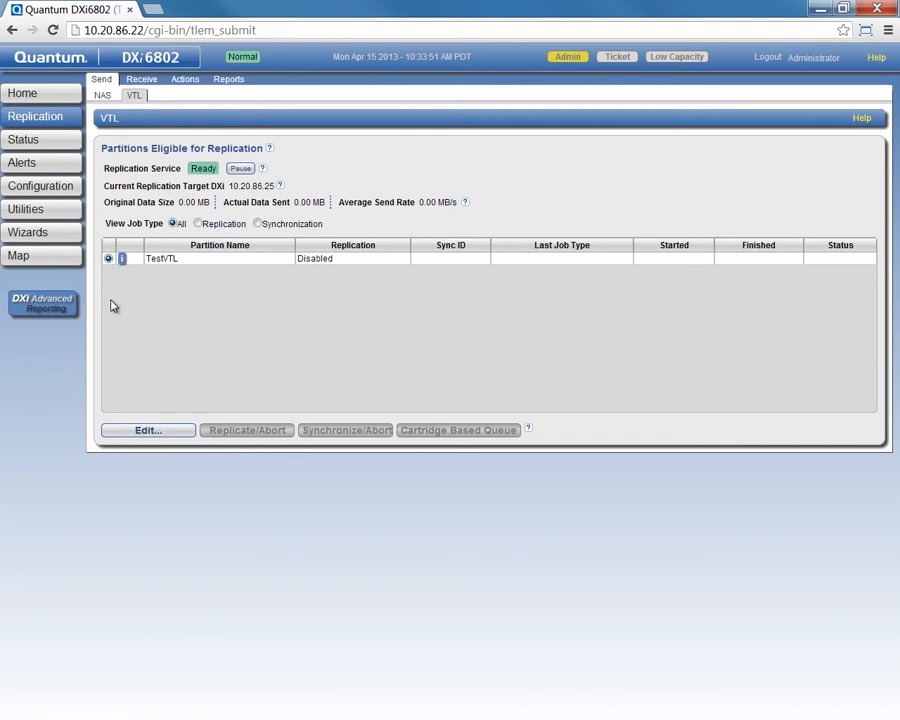
{"action": "left_click", "coordinate": [141, 431]}
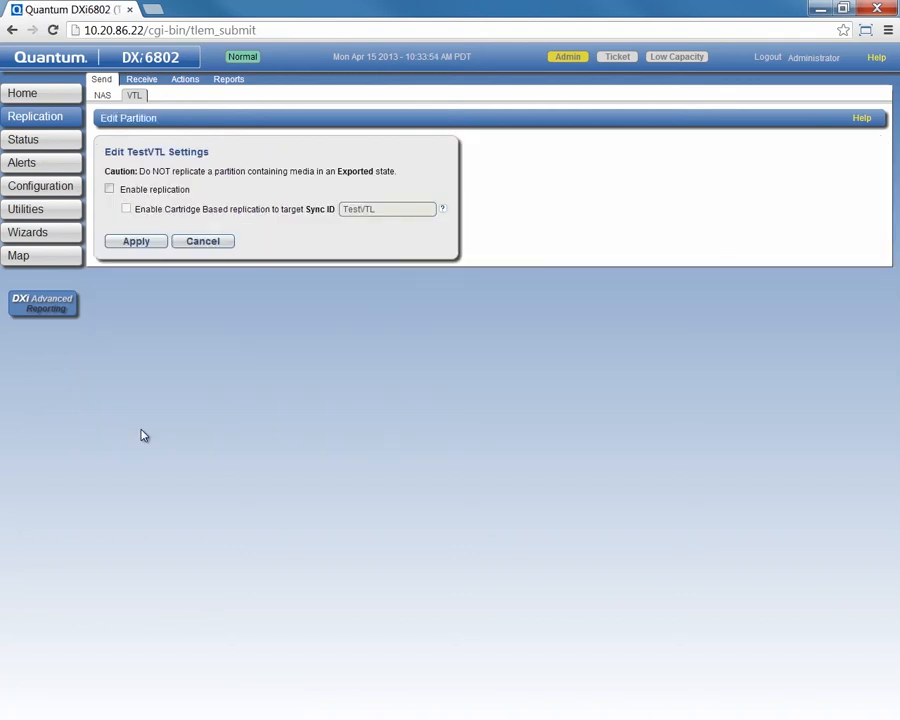
{"action": "left_click", "coordinate": [110, 190]}
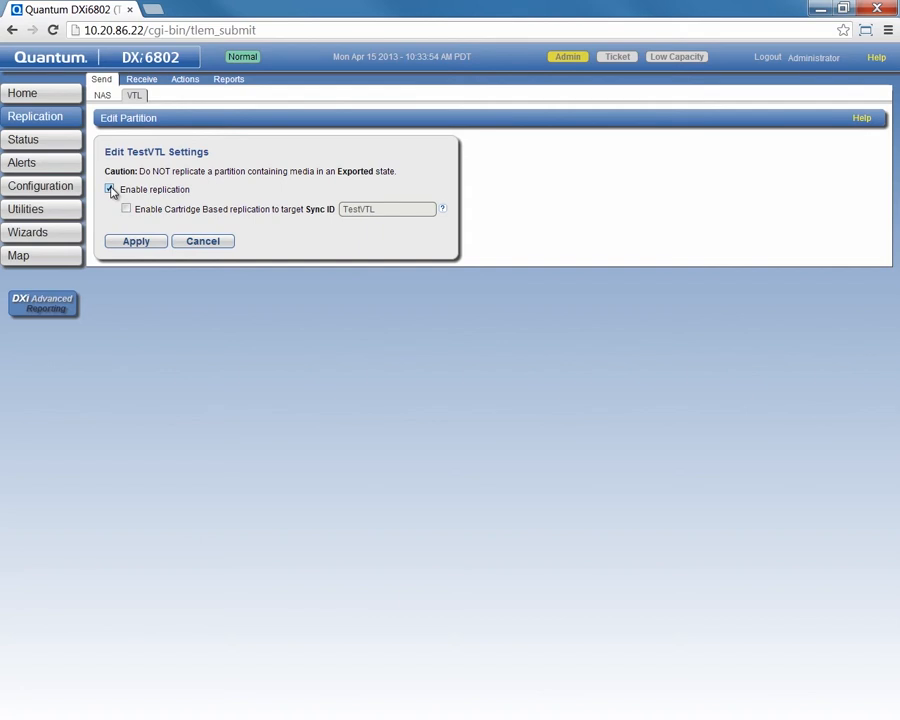
{"action": "left_click", "coordinate": [134, 243]}
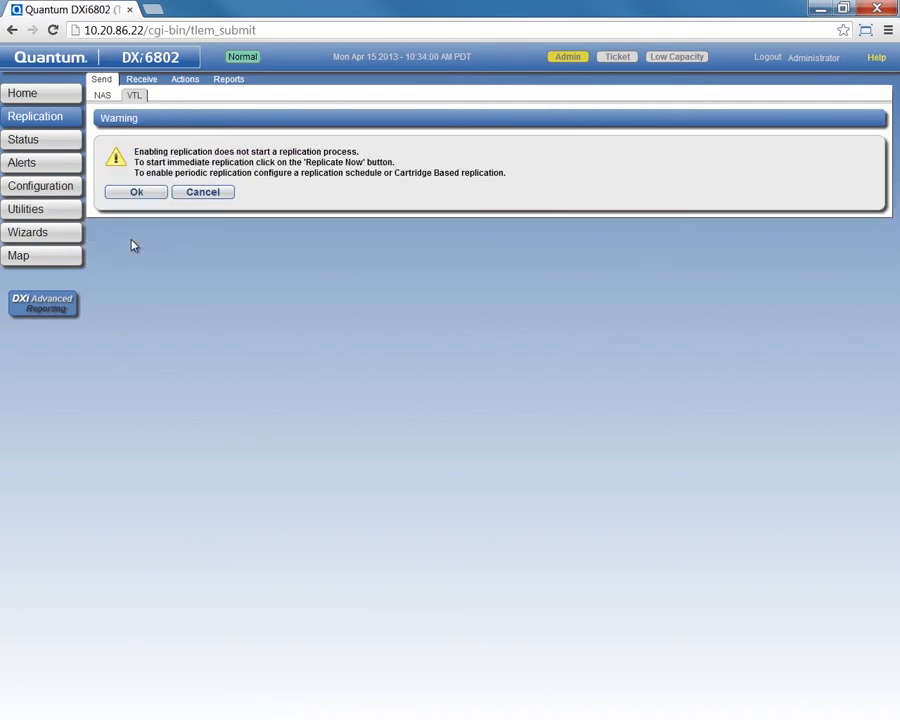
{"action": "left_click", "coordinate": [137, 193]}
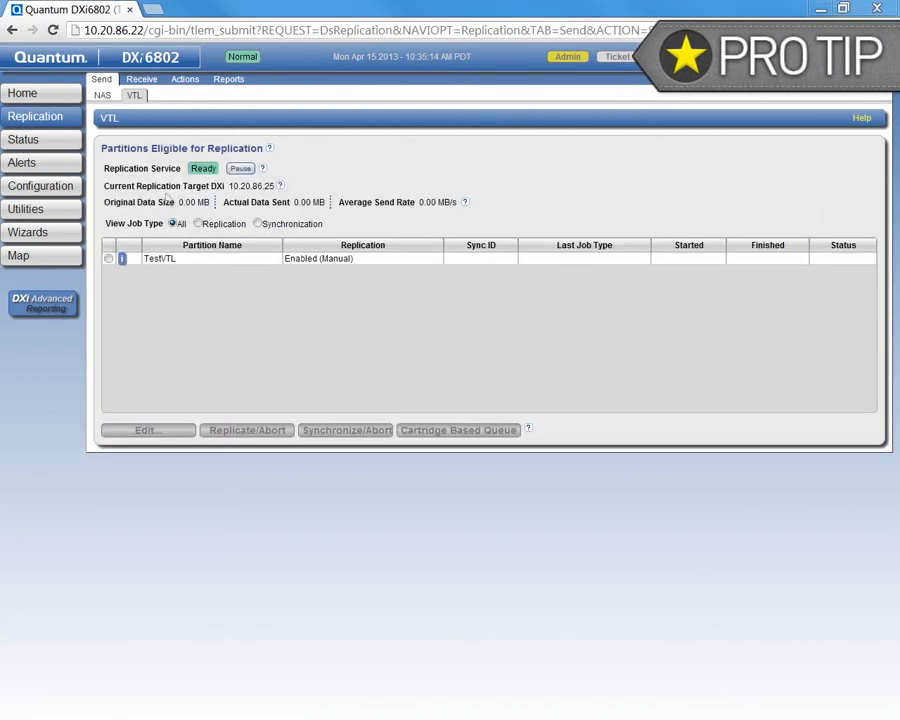
Step: Run Replicate Now on TestVTL and refresh until it shows Success
{"action": "left_click", "coordinate": [109, 259]}
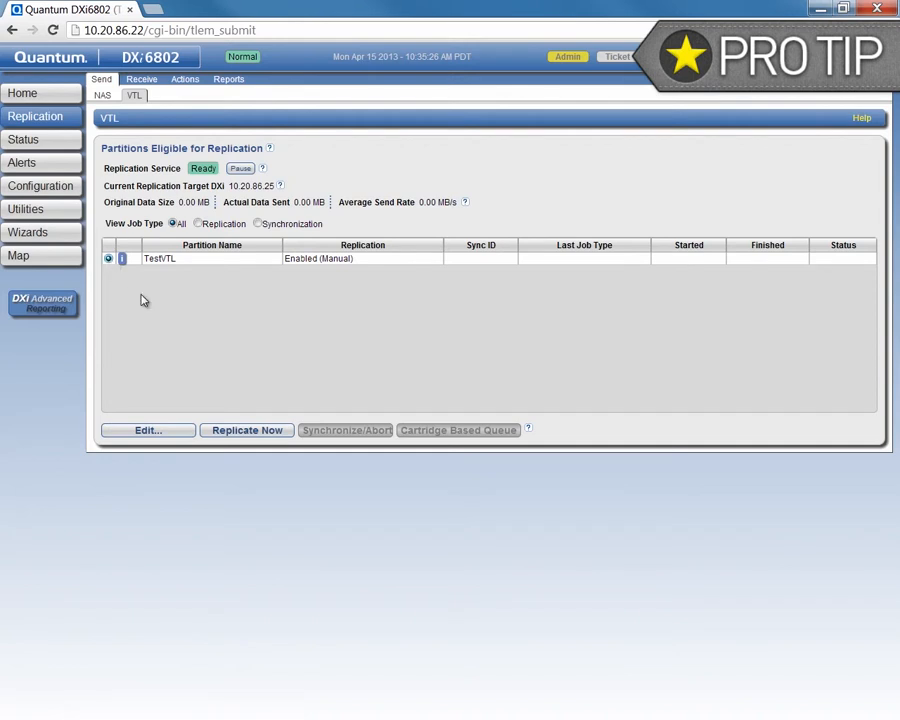
{"action": "left_click", "coordinate": [236, 430]}
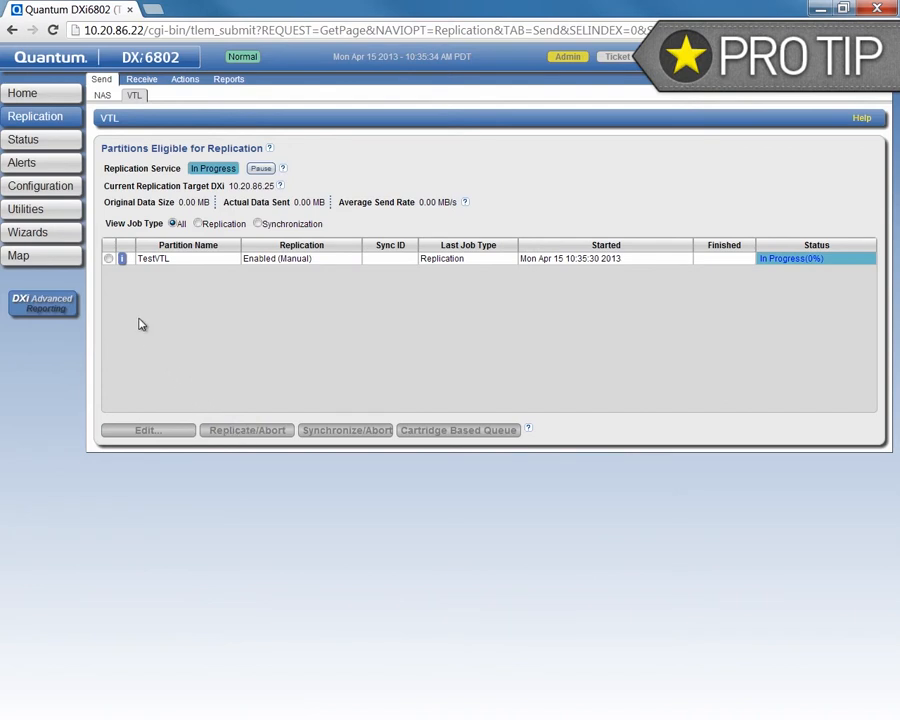
{"action": "left_click", "coordinate": [109, 259]}
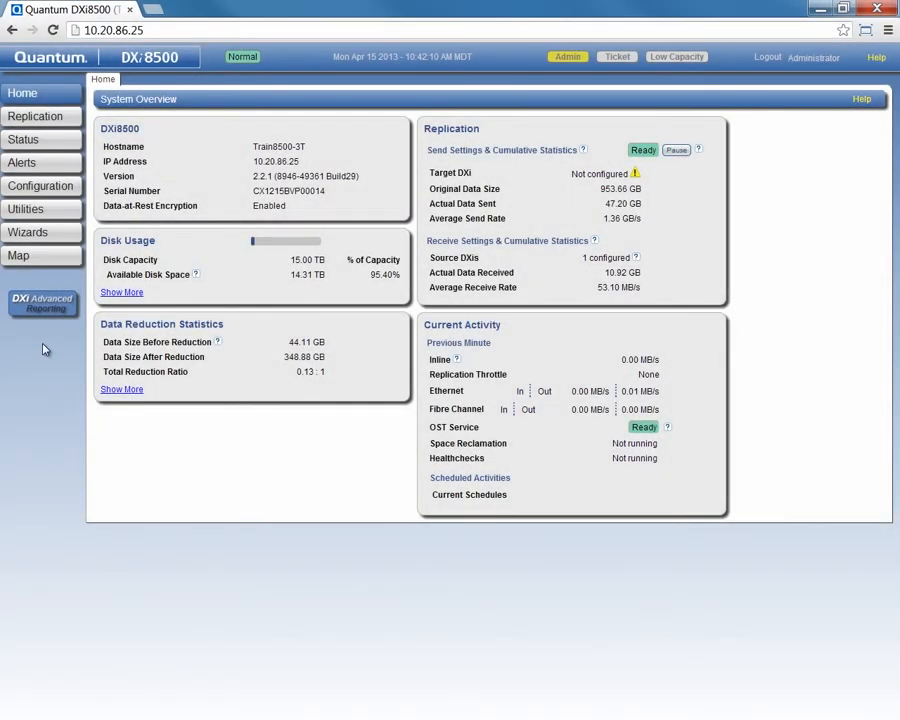
Step: Show the DXi8500's received VTL snapshots and select the TestVTL snapshot from Train6800.train.local
{"action": "left_click", "coordinate": [35, 119]}
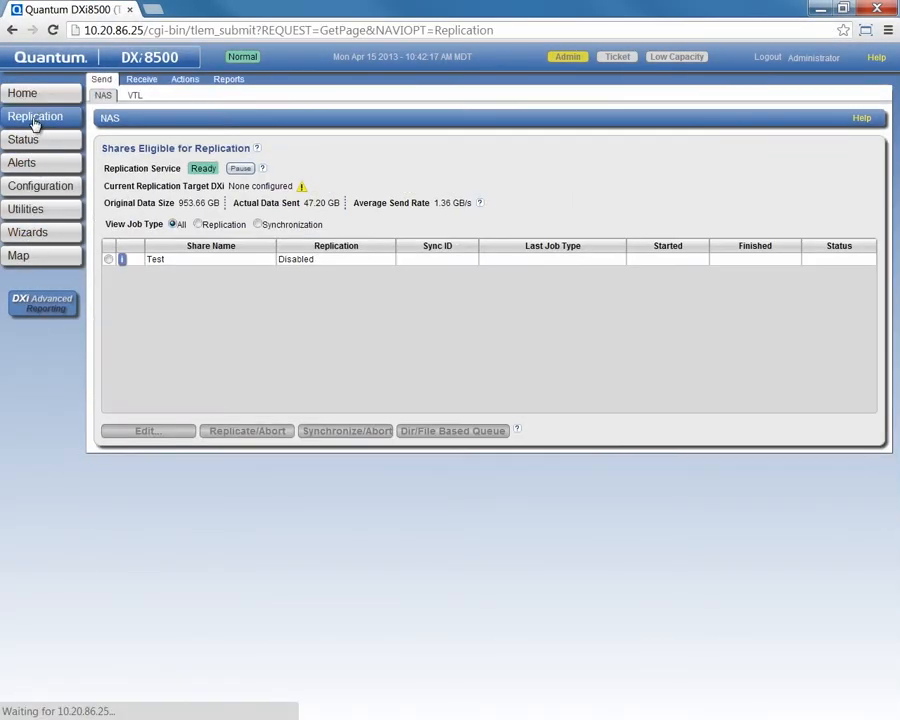
{"action": "left_click", "coordinate": [139, 82]}
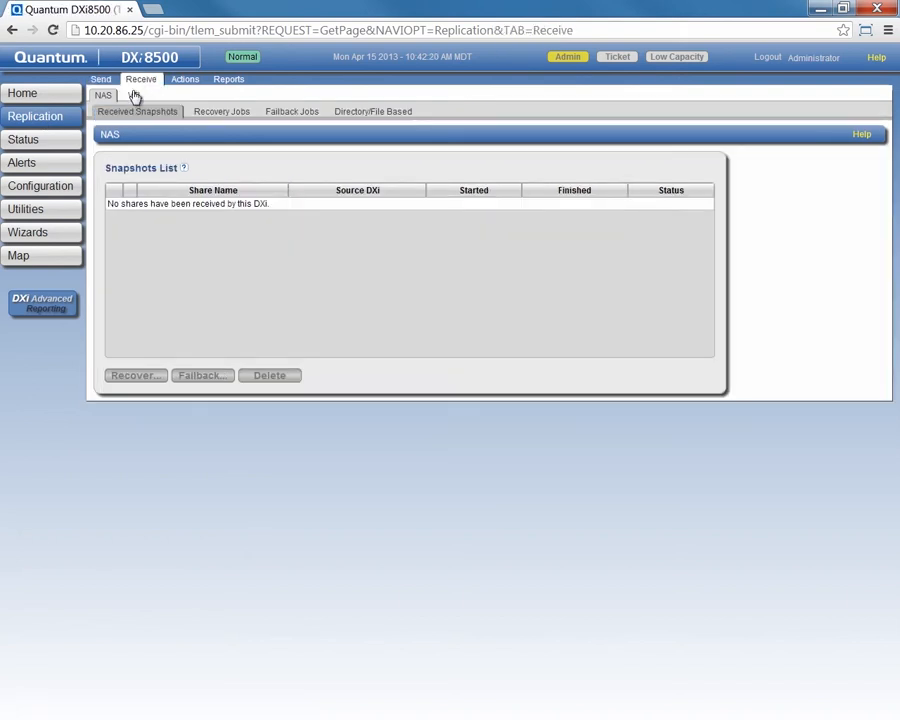
{"action": "left_click", "coordinate": [135, 95]}
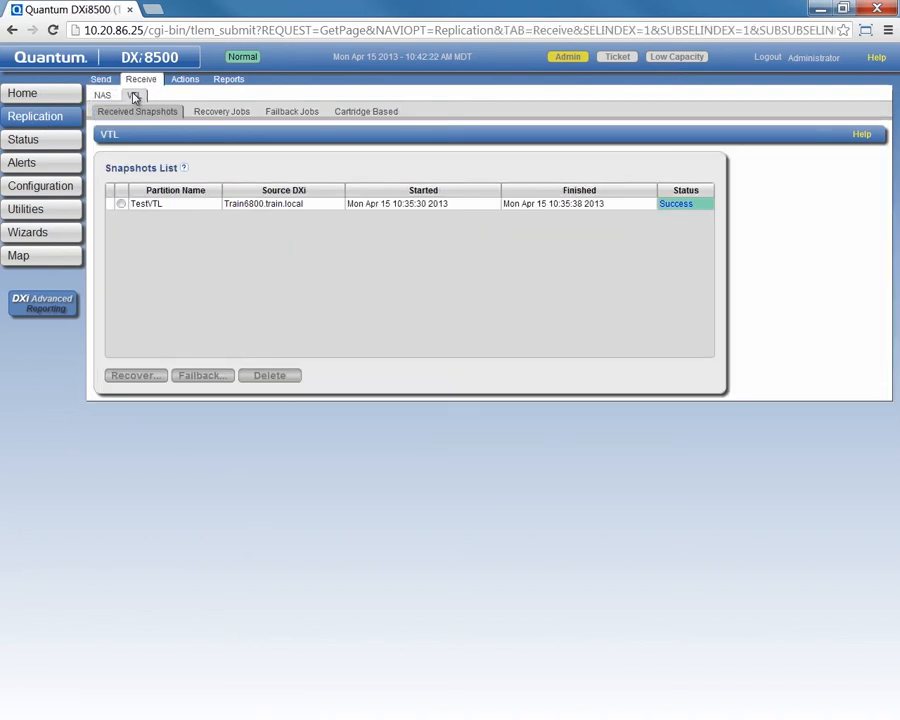
{"action": "left_click", "coordinate": [121, 204]}
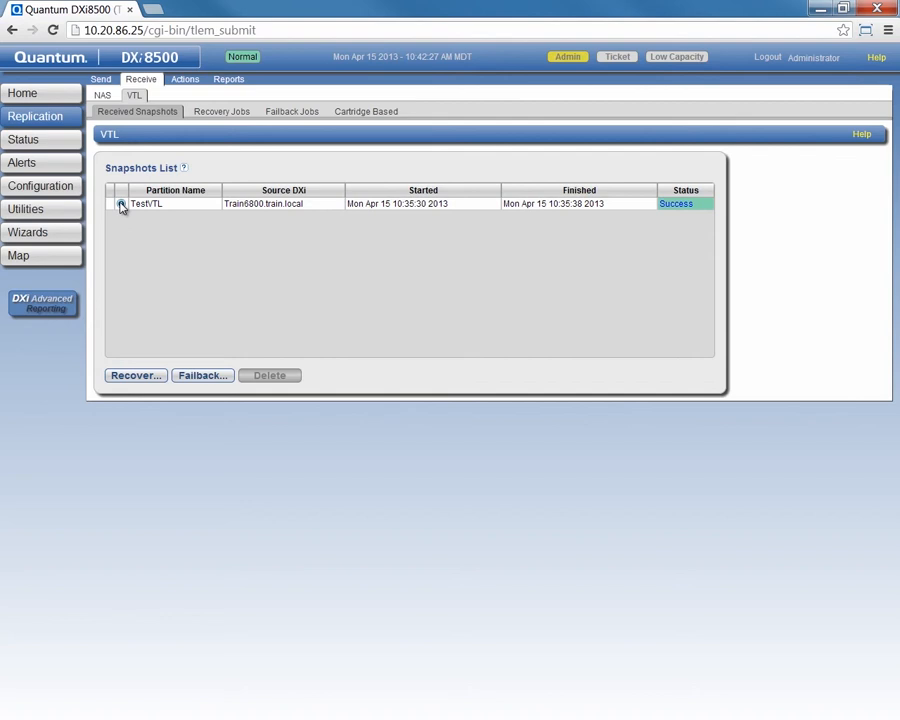
Step: Recover the snapshot as partition TestVTL, confirm the recovery job shows Success, then go to the site map
{"action": "left_click", "coordinate": [128, 375]}
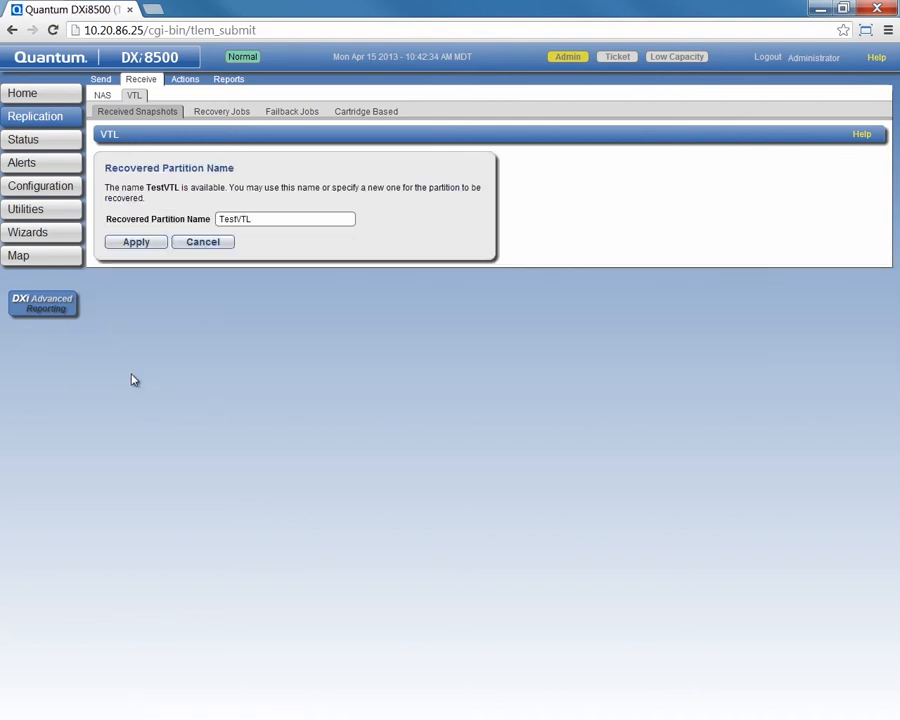
{"action": "left_click", "coordinate": [137, 245]}
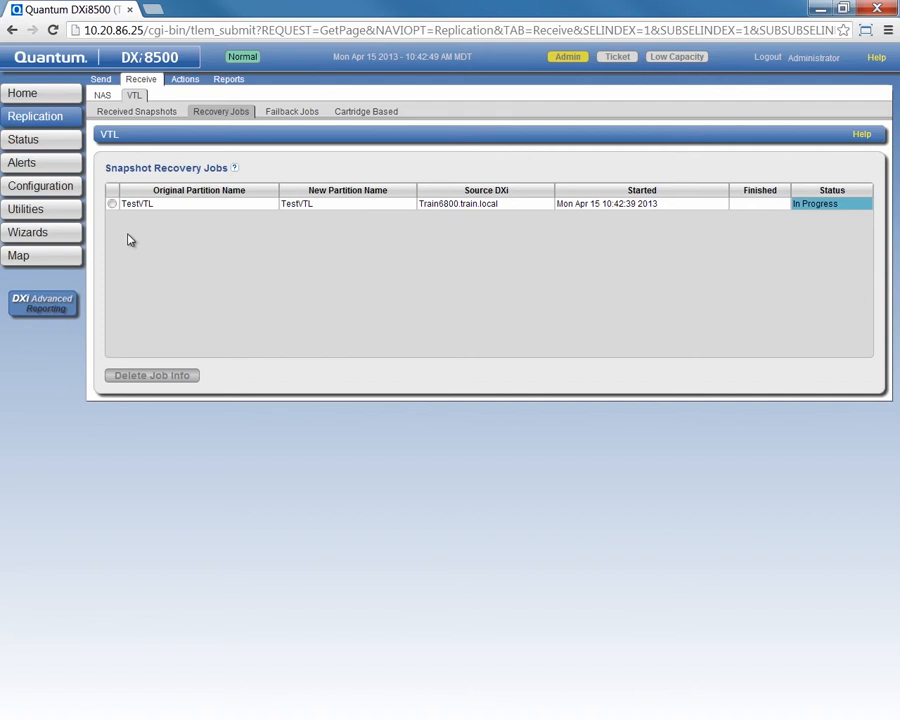
{"action": "left_click", "coordinate": [112, 205]}
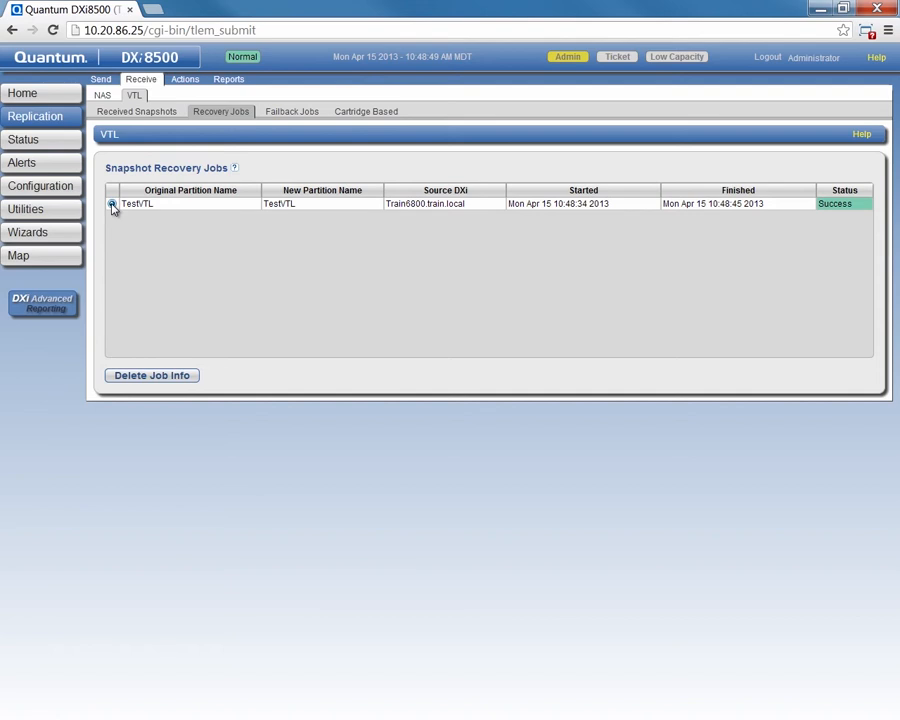
{"action": "left_click", "coordinate": [20, 257]}
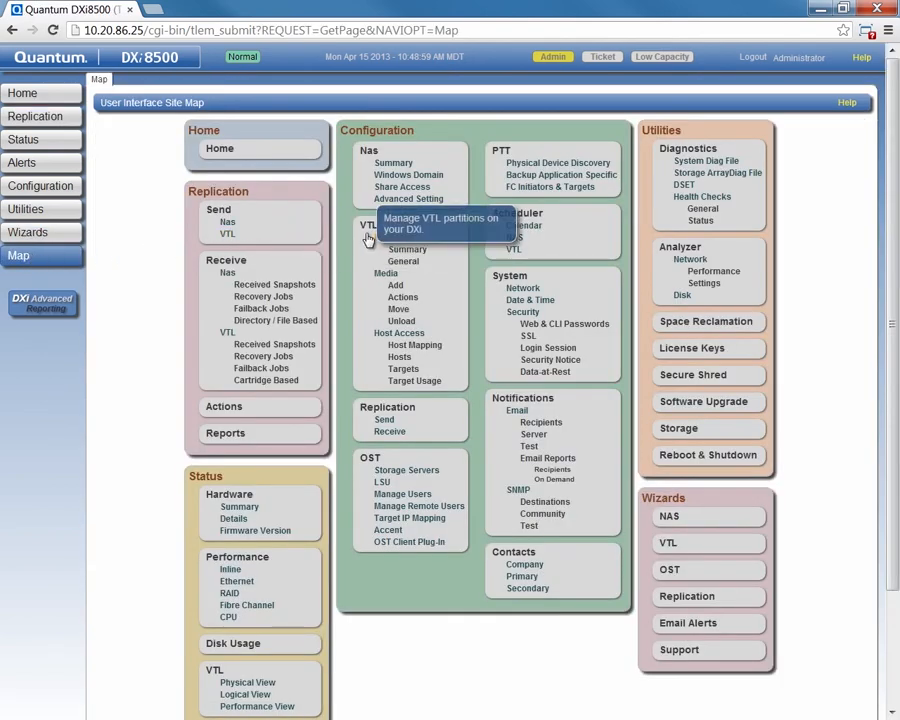
Step: Check the recovered TestVTL in Configuration > VTL partitions, then view the Scheduler week of 15 Apr
{"action": "left_click", "coordinate": [366, 236]}
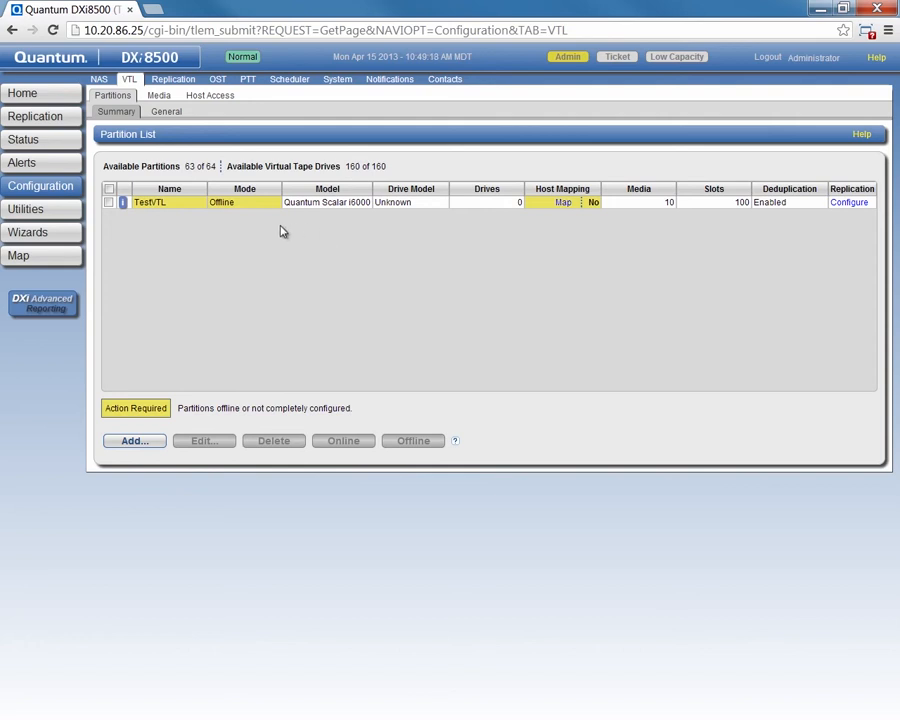
{"action": "left_click", "coordinate": [109, 202]}
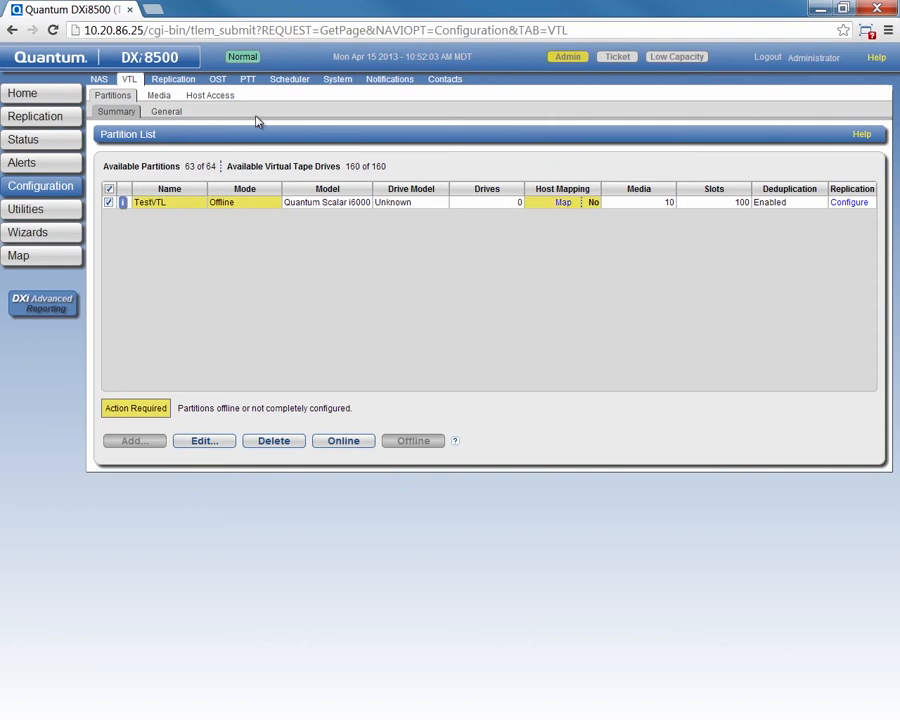
{"action": "left_click", "coordinate": [283, 87]}
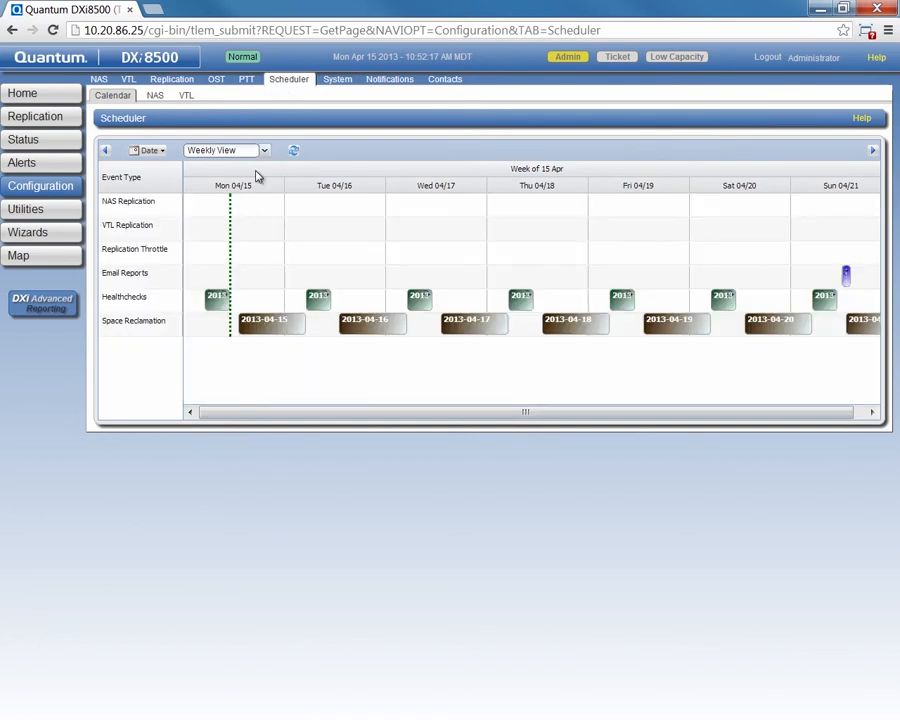
Step: Create a VTL Replication event for TestVTL on Mon 04/15 at 10:00 PM, repeating daily
{"action": "left_click_drag", "start_coordinate": [244, 229], "coordinate": [266, 232]}
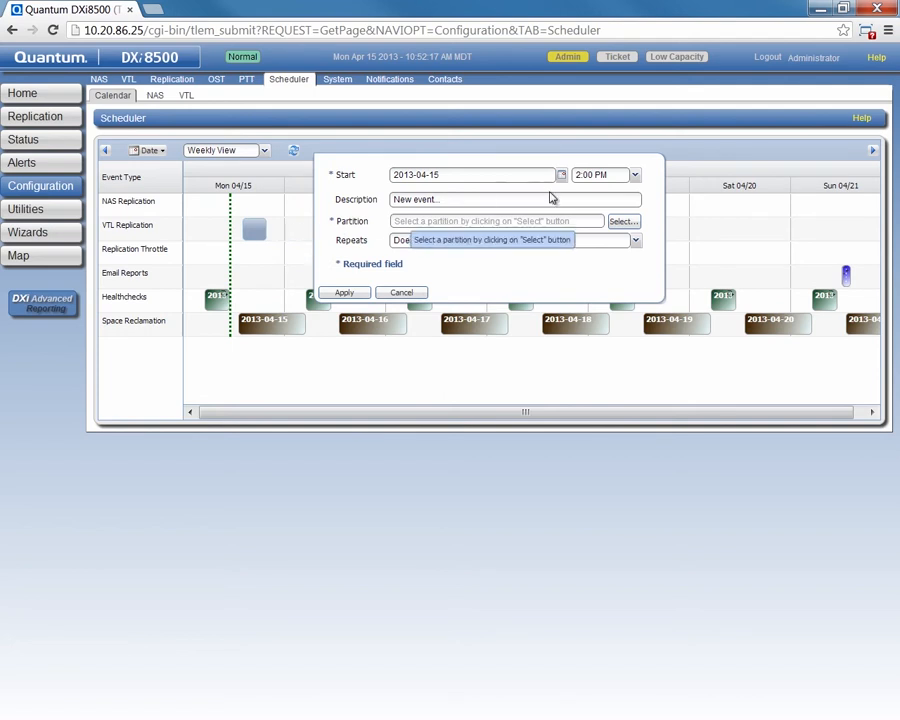
{"action": "left_click", "coordinate": [634, 175]}
{"action": "scroll", "coordinate": [598, 310], "scroll_direction": "down", "scroll_amount": 20}
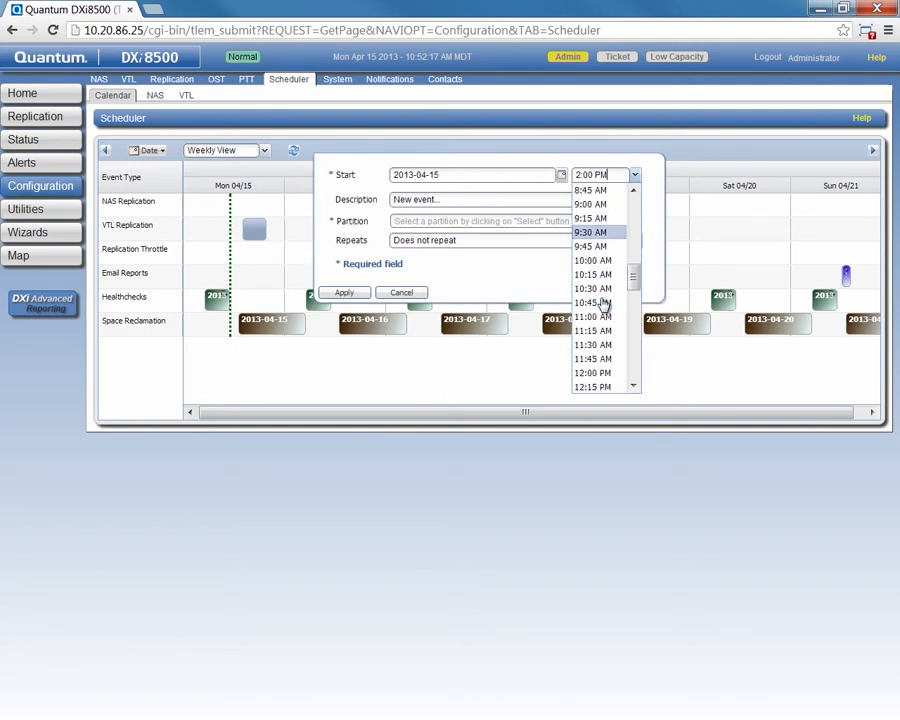
{"action": "scroll", "coordinate": [598, 300], "scroll_direction": "down", "scroll_amount": 2}
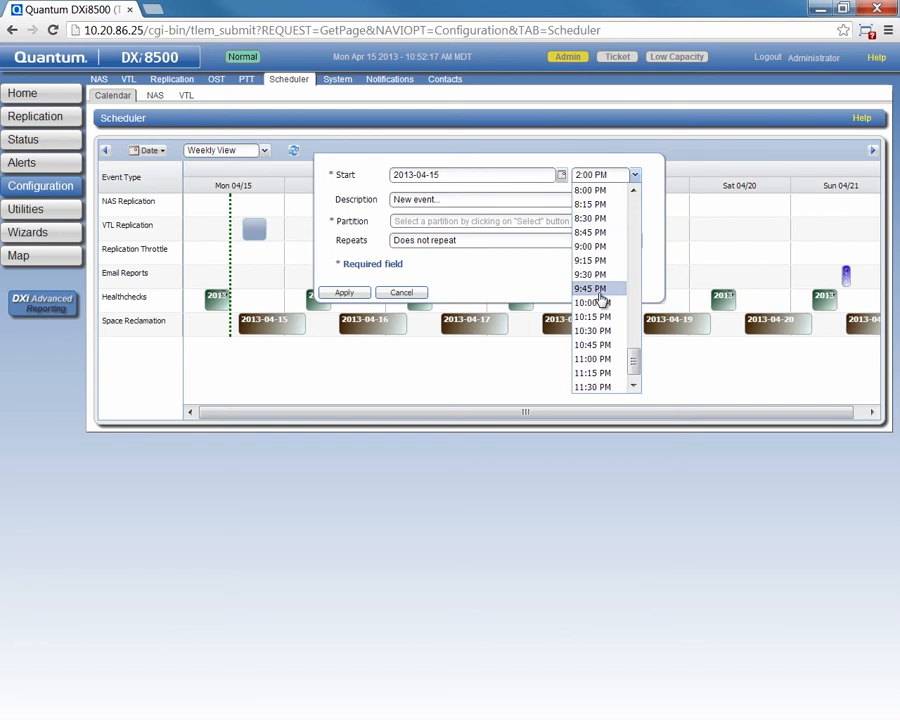
{"action": "left_click", "coordinate": [592, 303]}
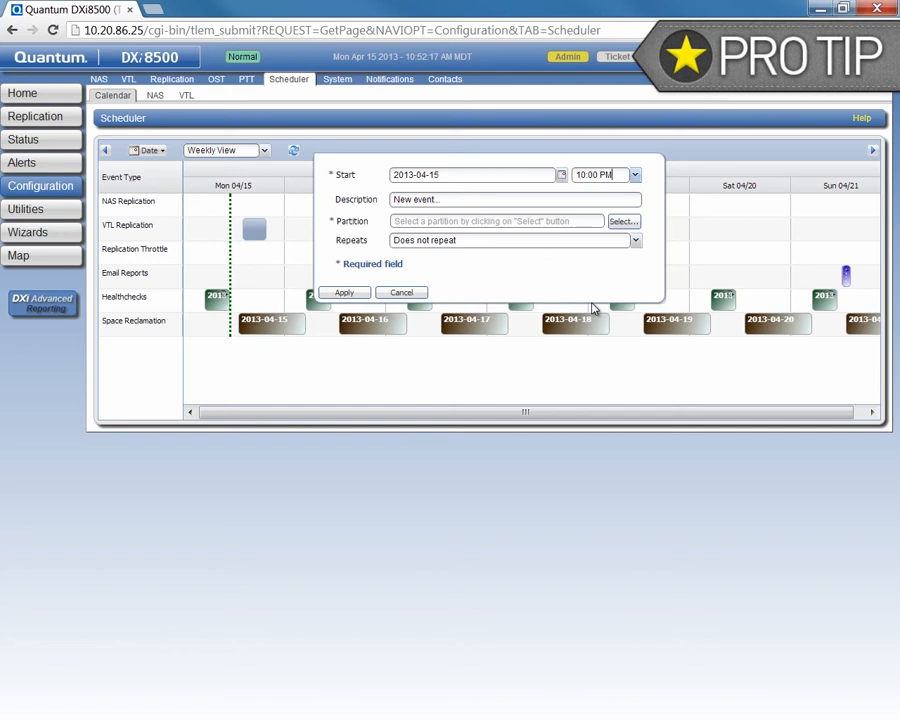
{"action": "left_click", "coordinate": [618, 228]}
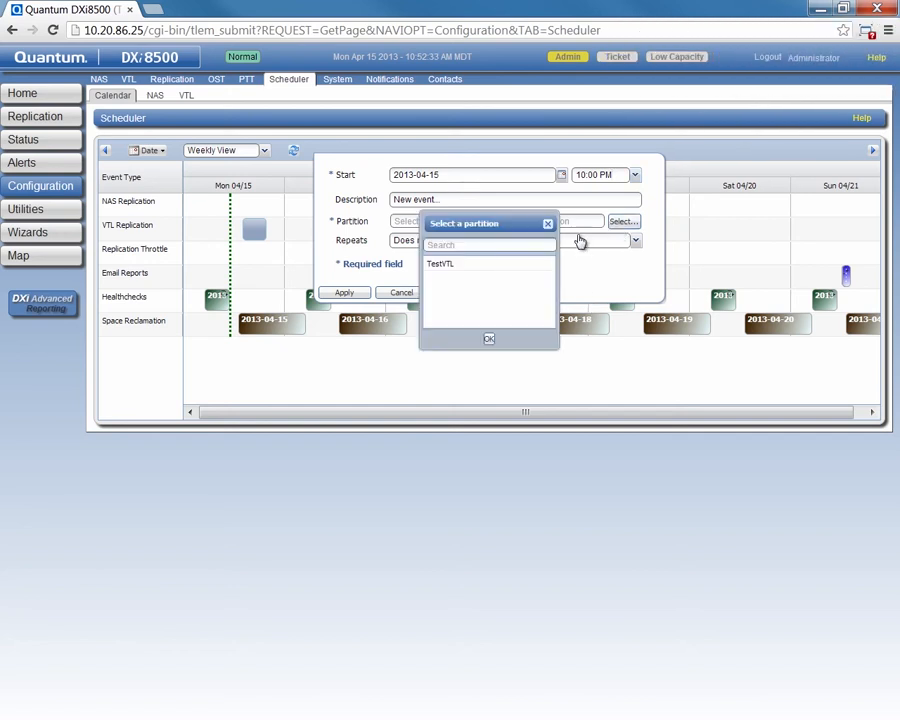
{"action": "left_click", "coordinate": [450, 266]}
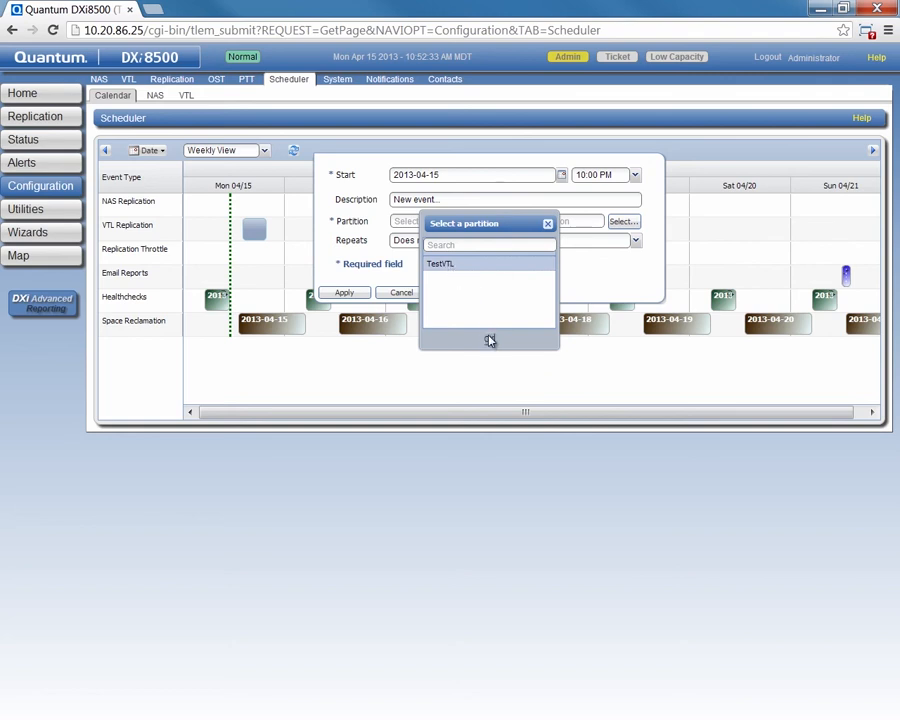
{"action": "left_click", "coordinate": [489, 339]}
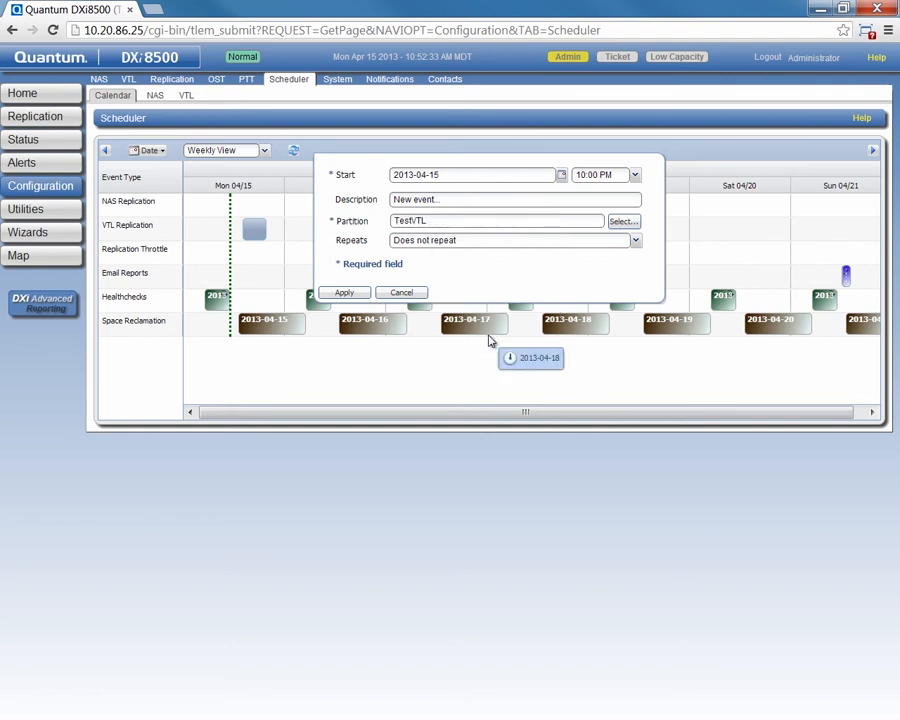
{"action": "left_click", "coordinate": [635, 241]}
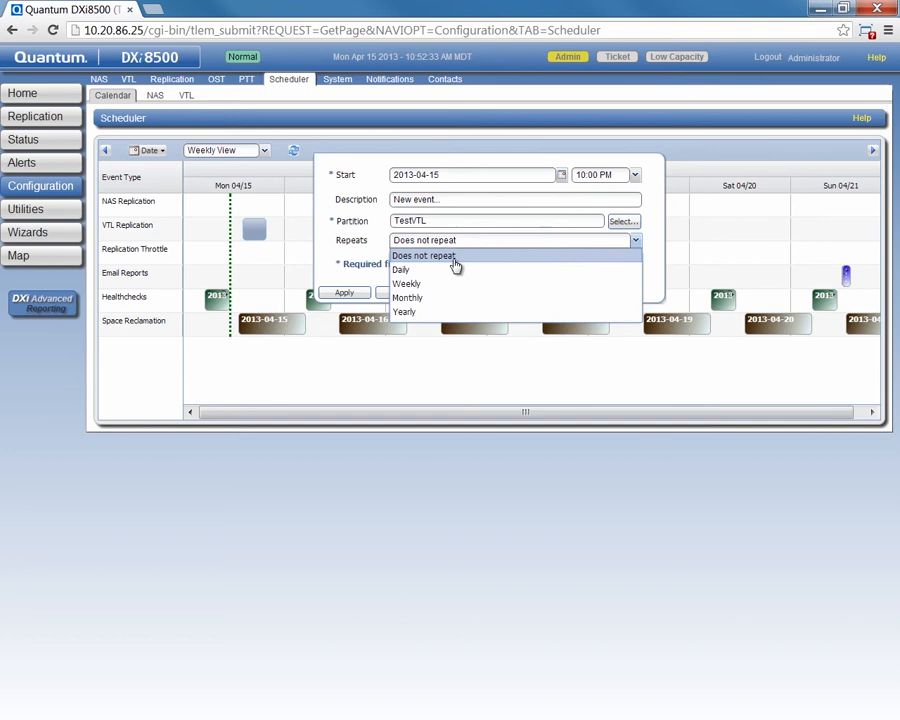
{"action": "left_click", "coordinate": [407, 271]}
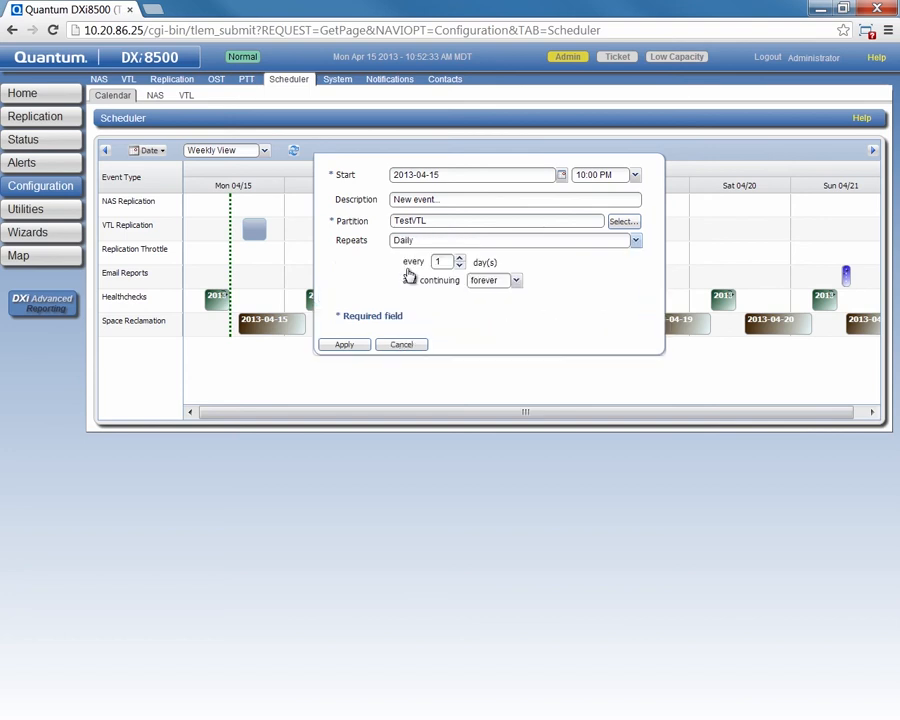
{"action": "left_click", "coordinate": [345, 345]}
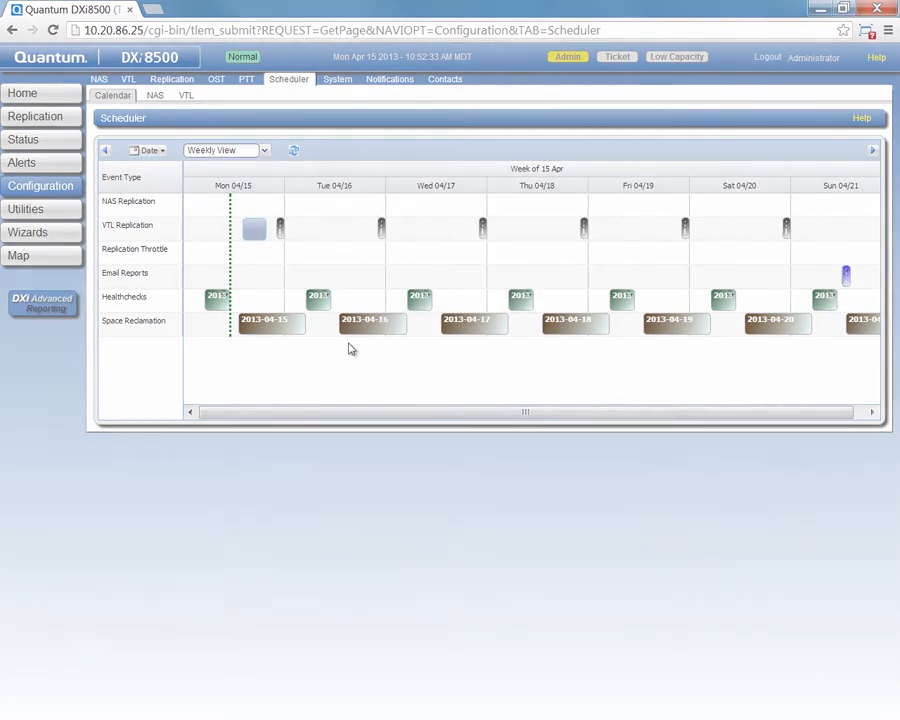